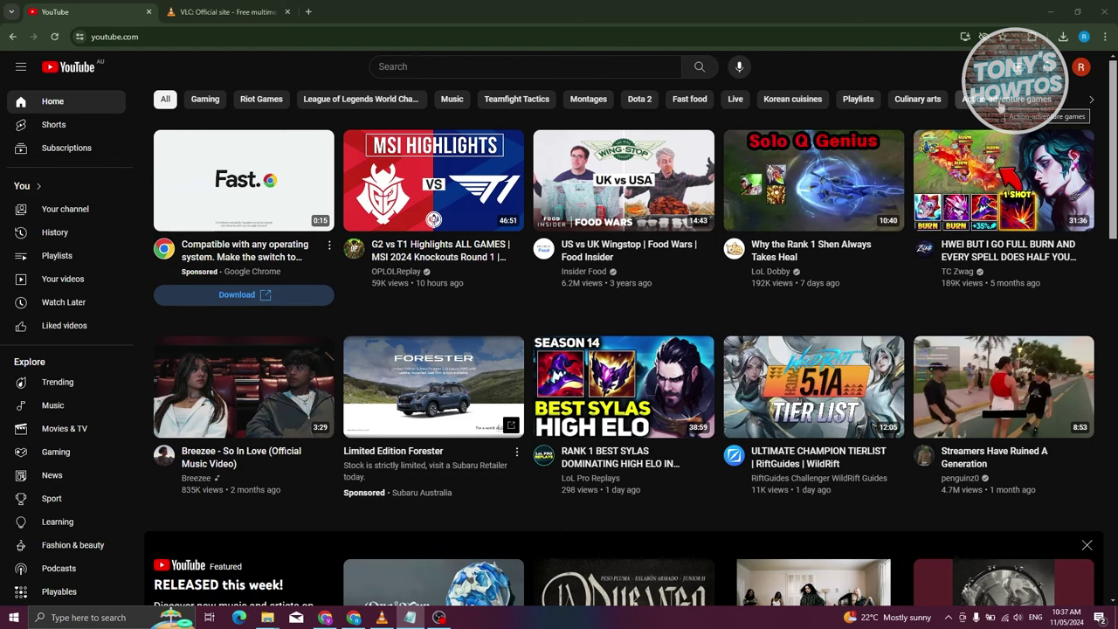
Open YouTube Studio from the account and display the channel's list of uploaded videos.
{"action": "left_click", "coordinate": [1081, 67]}
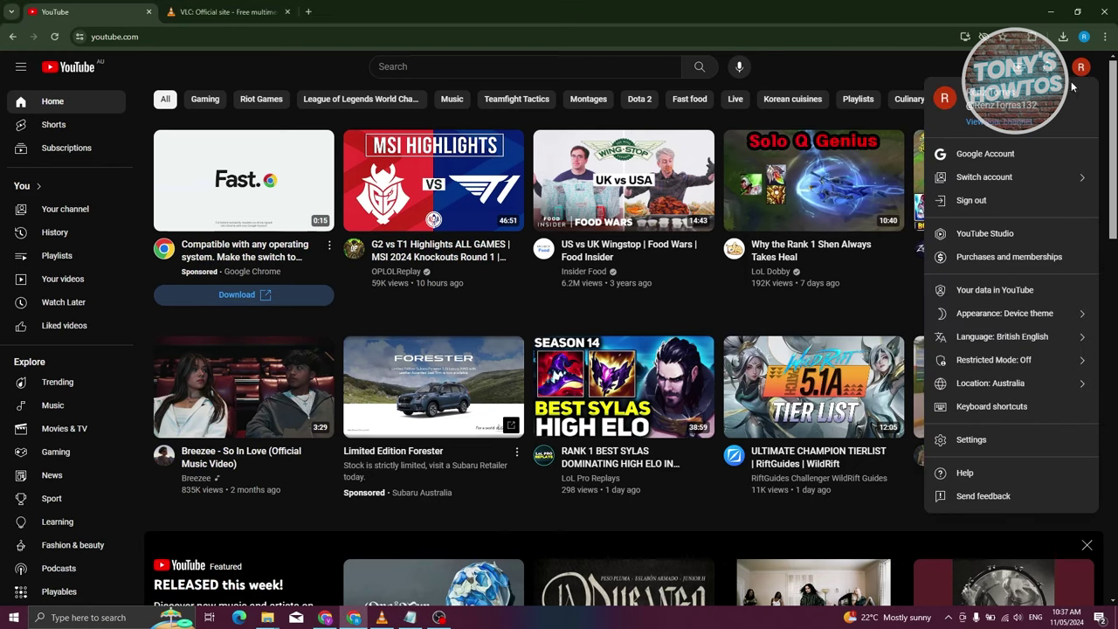
{"action": "left_click", "coordinate": [987, 236]}
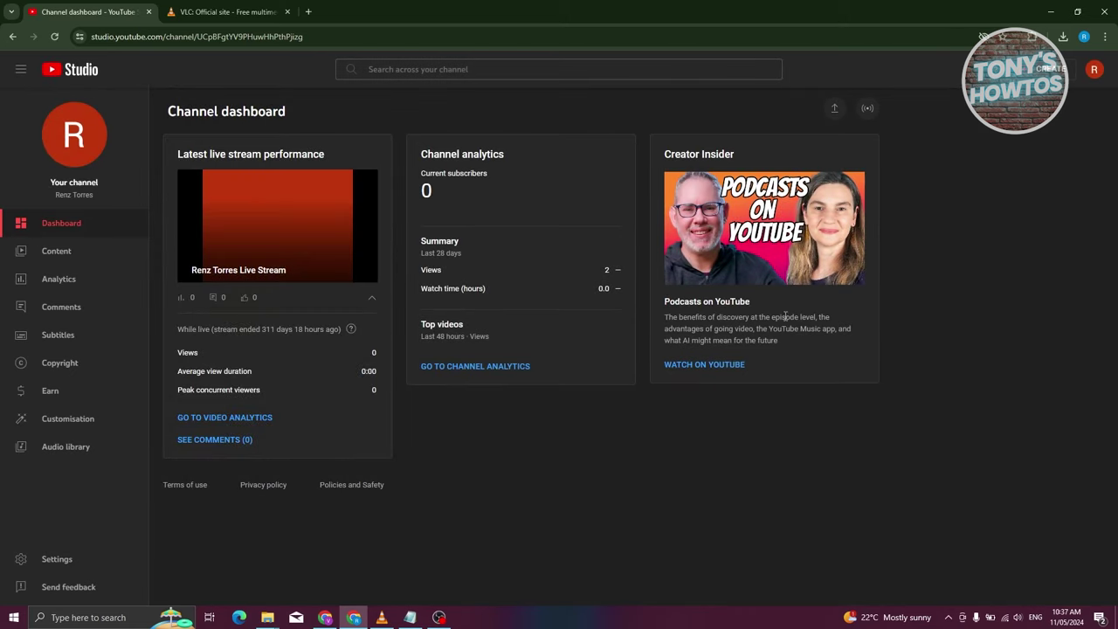
{"action": "left_click", "coordinate": [74, 252]}
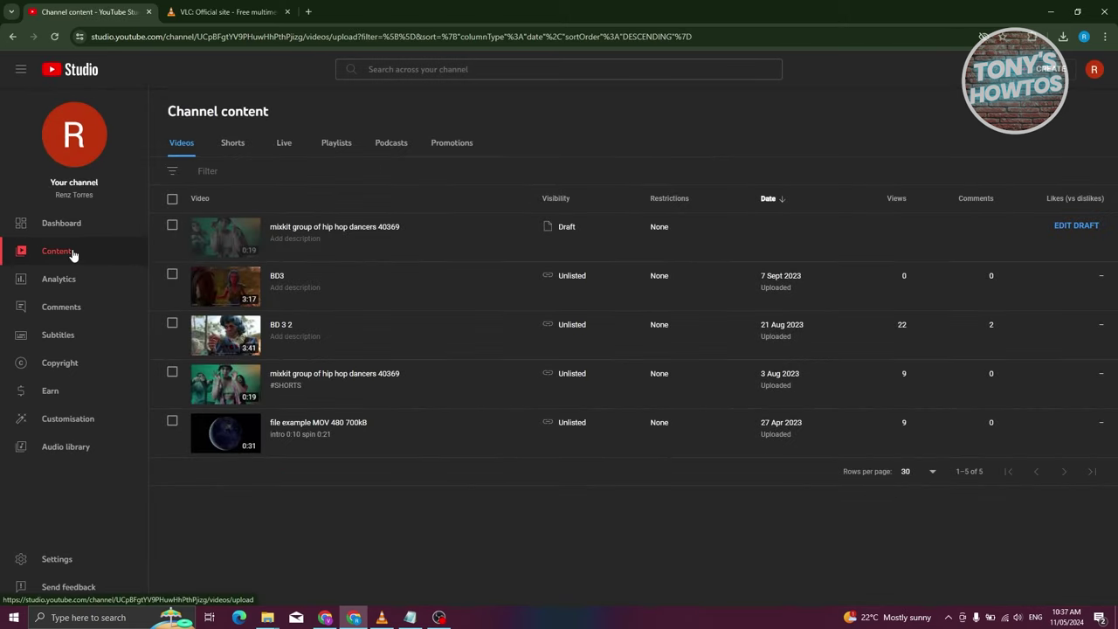
Download the uploaded video BD3 from the channel content list and check its download progress.
{"action": "mouse_move", "coordinate": [346, 314]}
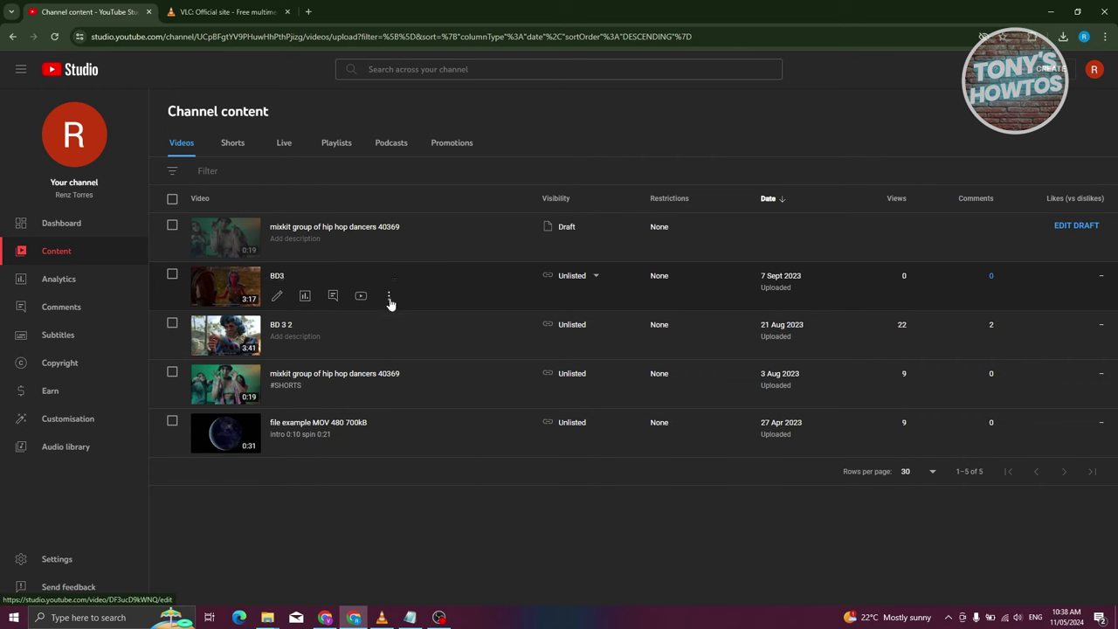
{"action": "left_click", "coordinate": [389, 297]}
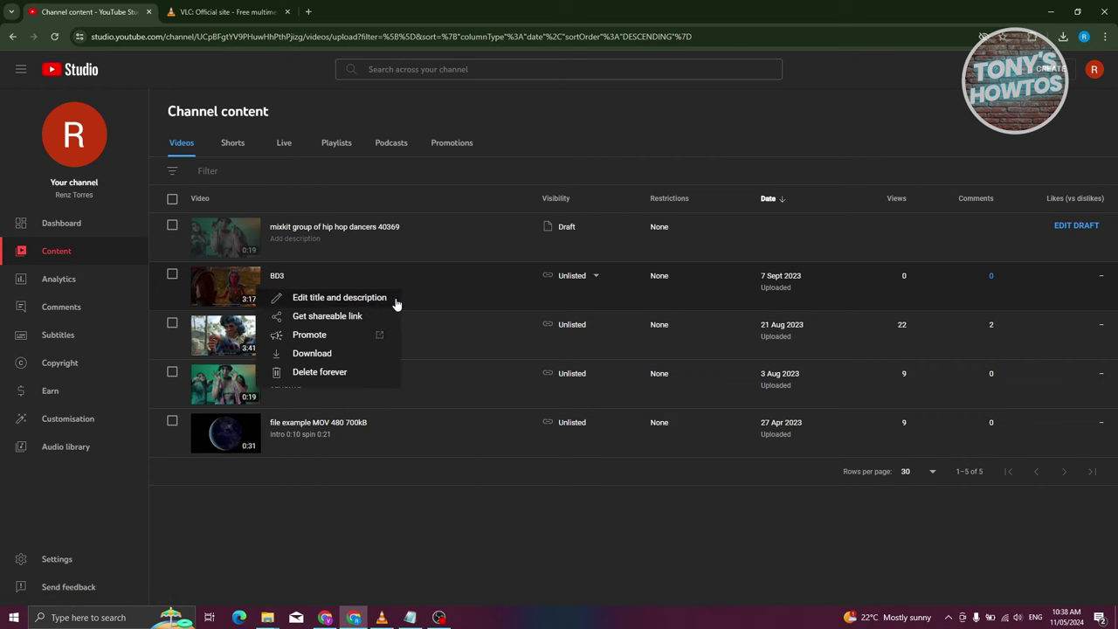
{"action": "left_click", "coordinate": [374, 358]}
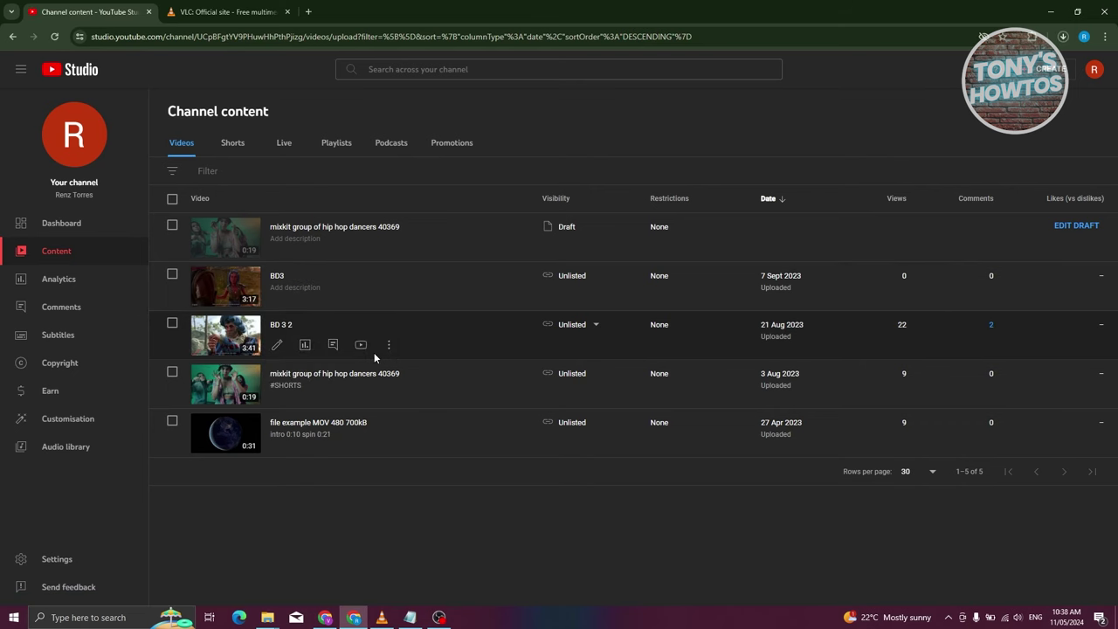
{"action": "left_click", "coordinate": [1062, 37]}
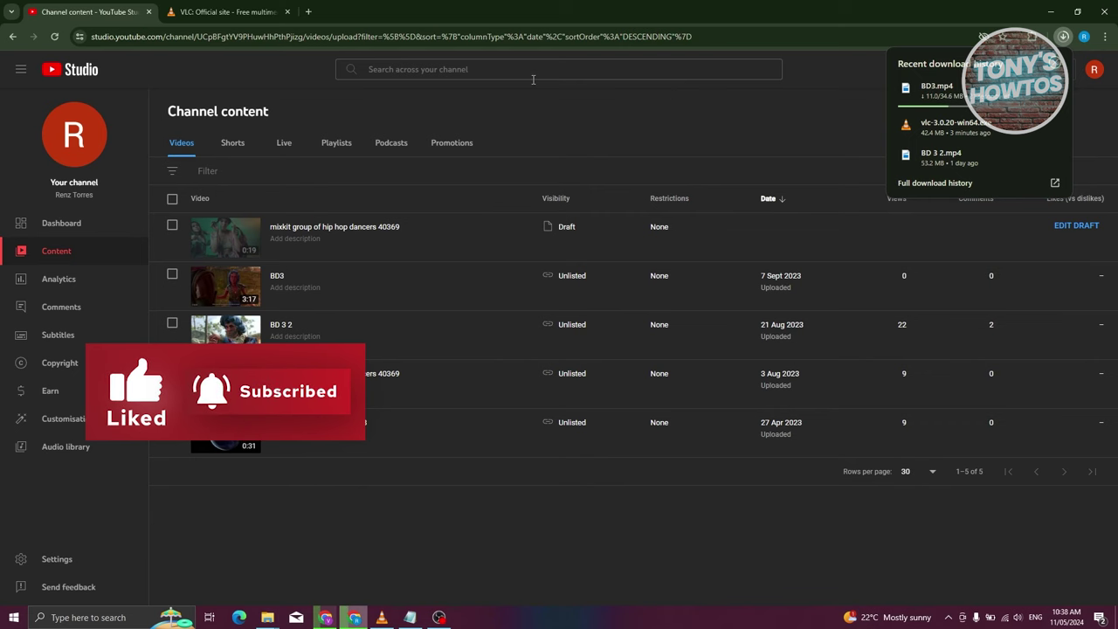
Download VLC media player for Windows from the official VideoLAN site.
{"action": "left_click", "coordinate": [225, 13]}
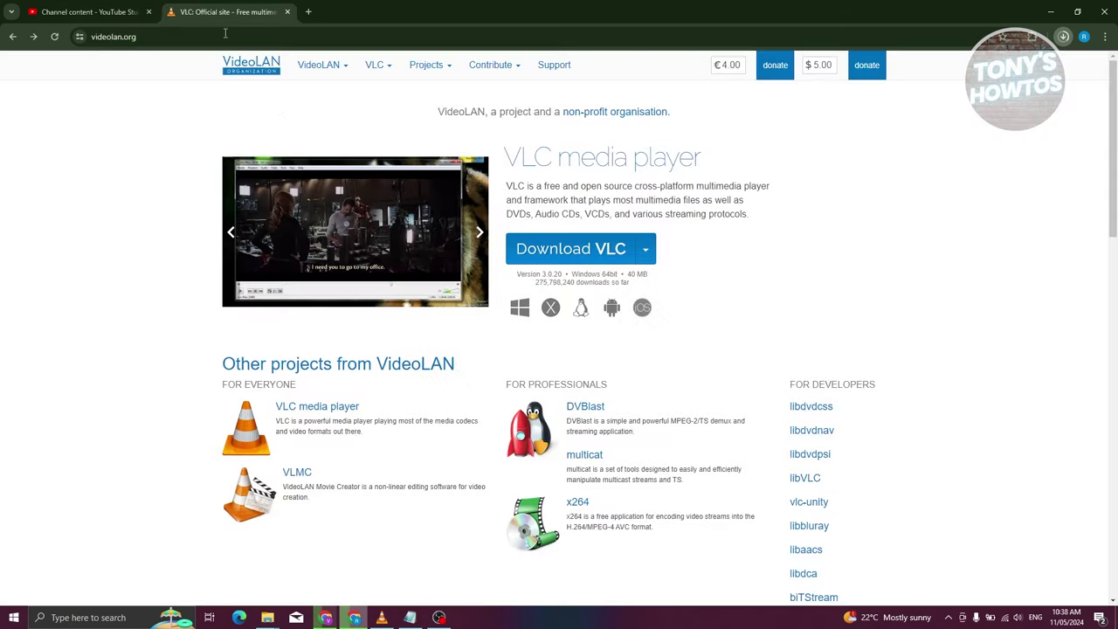
{"action": "left_click", "coordinate": [12, 37]}
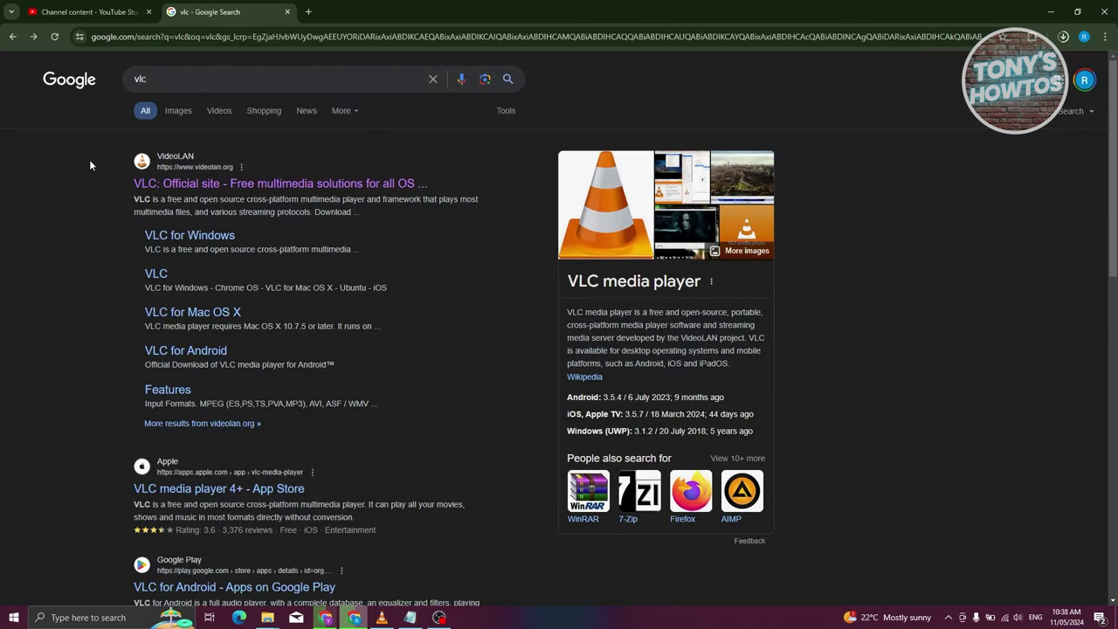
{"action": "left_click", "coordinate": [34, 36]}
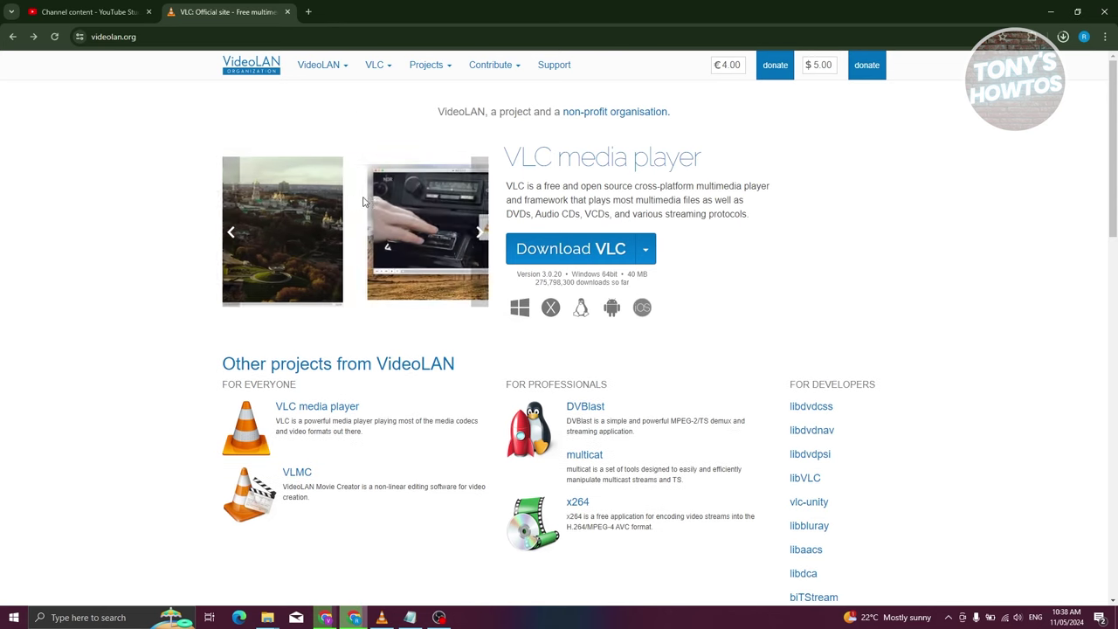
{"action": "left_click", "coordinate": [600, 249]}
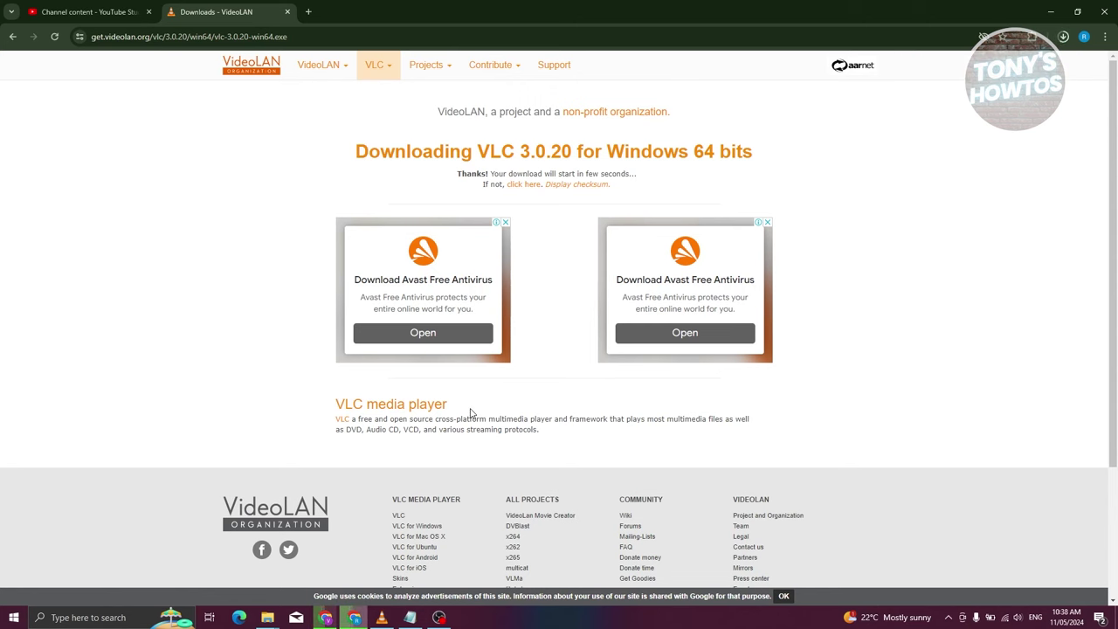
Switch to VLC media player, re-add BD3.mp4 from Downloads as the Convert / Save source, and proceed to its conversion settings.
{"action": "left_click", "coordinate": [382, 617]}
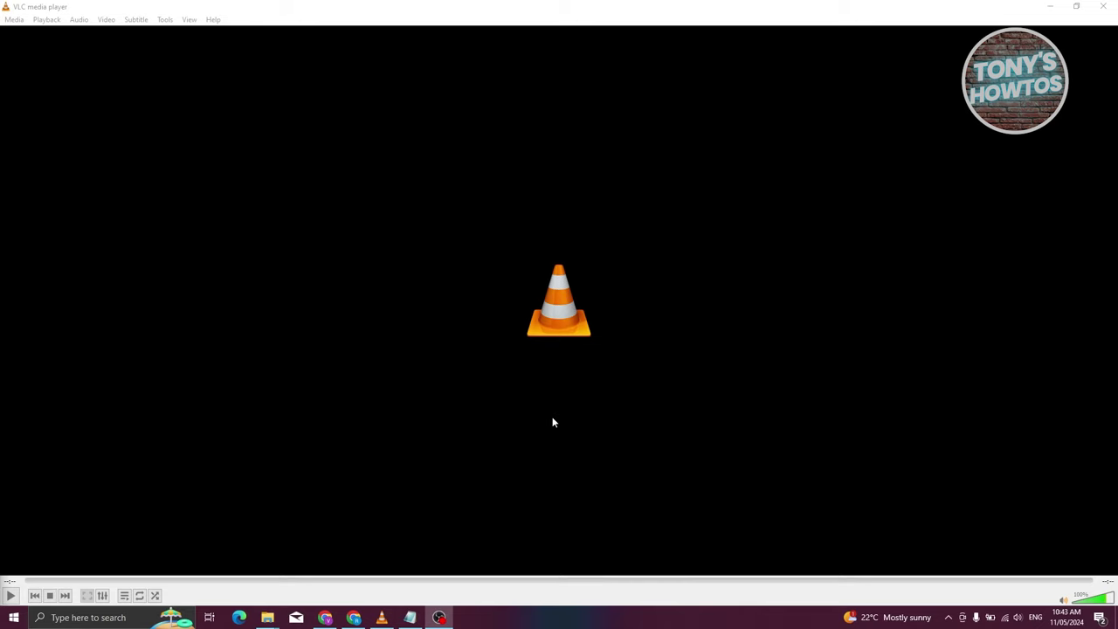
{"action": "left_click", "coordinate": [11, 23]}
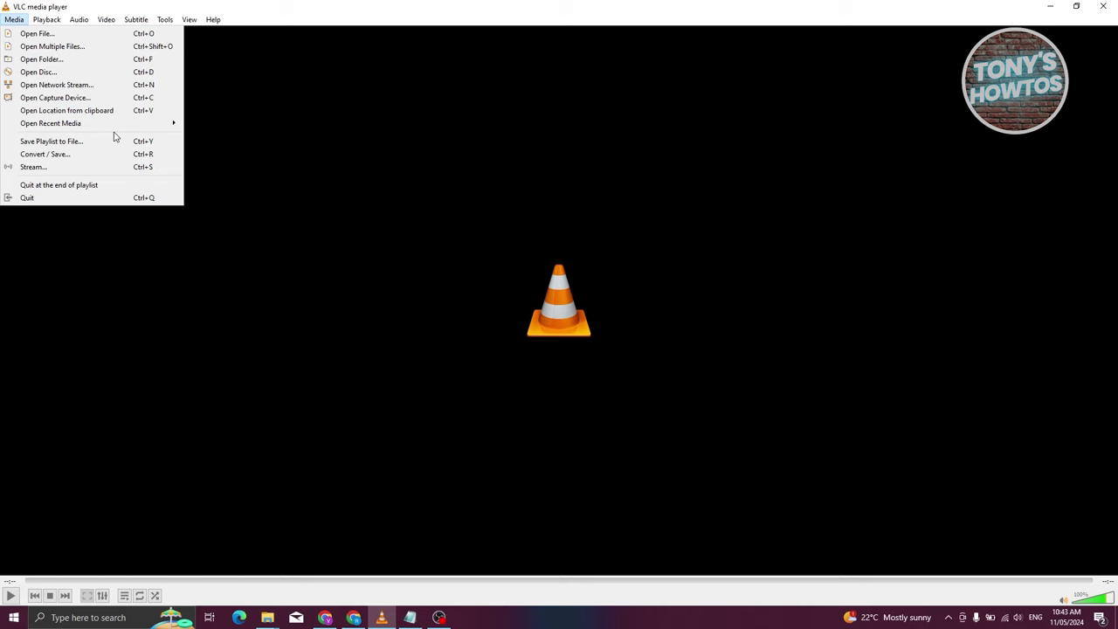
{"action": "left_click", "coordinate": [89, 154]}
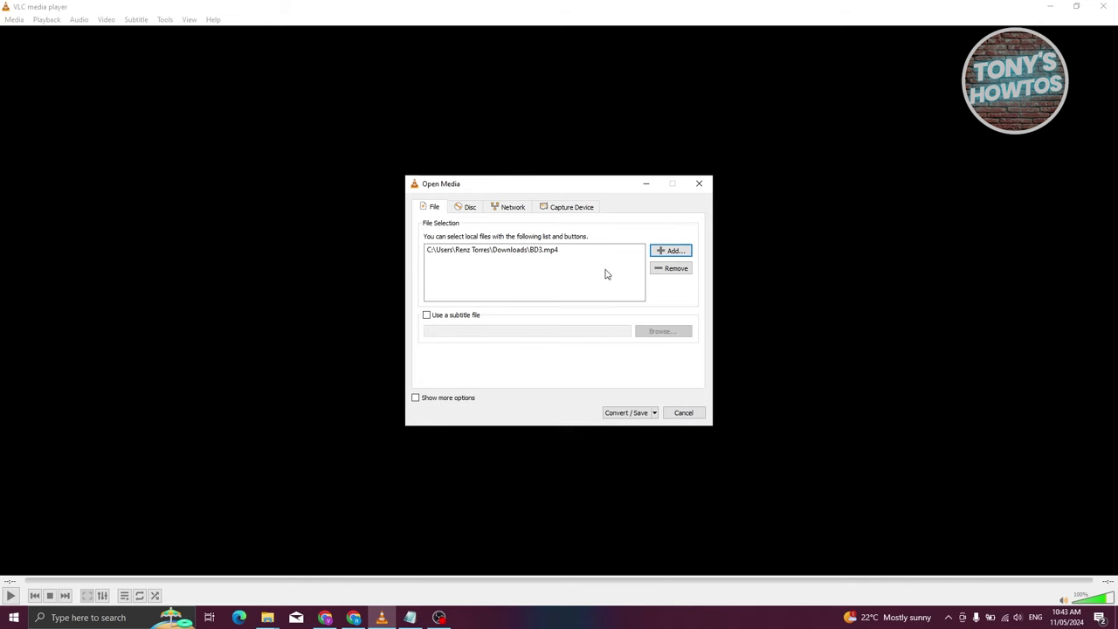
{"action": "left_click", "coordinate": [674, 269]}
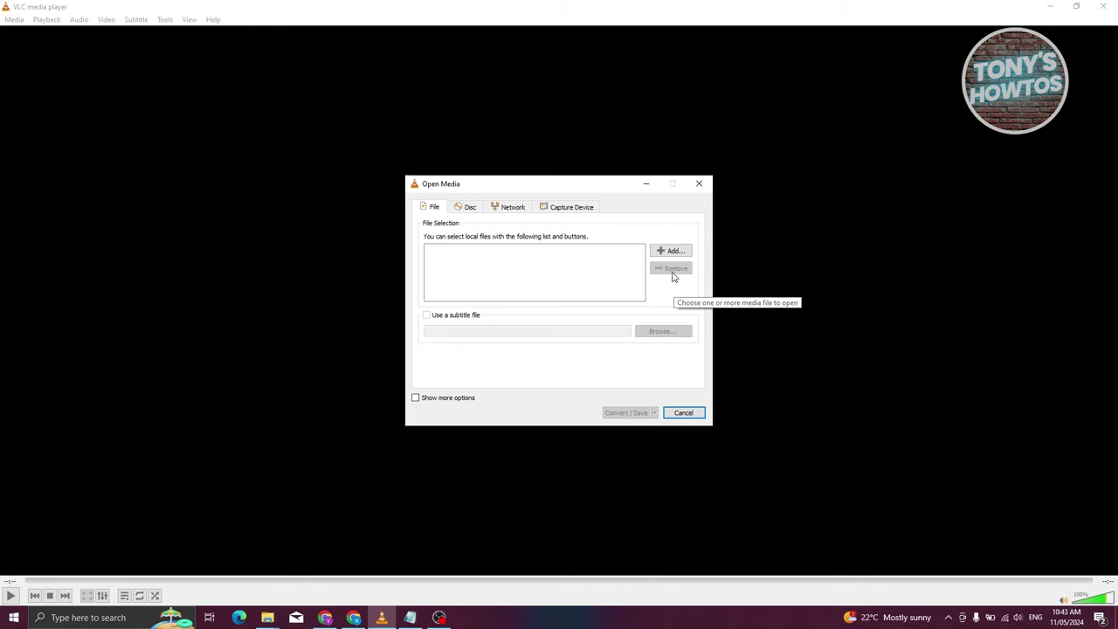
{"action": "left_click", "coordinate": [673, 255]}
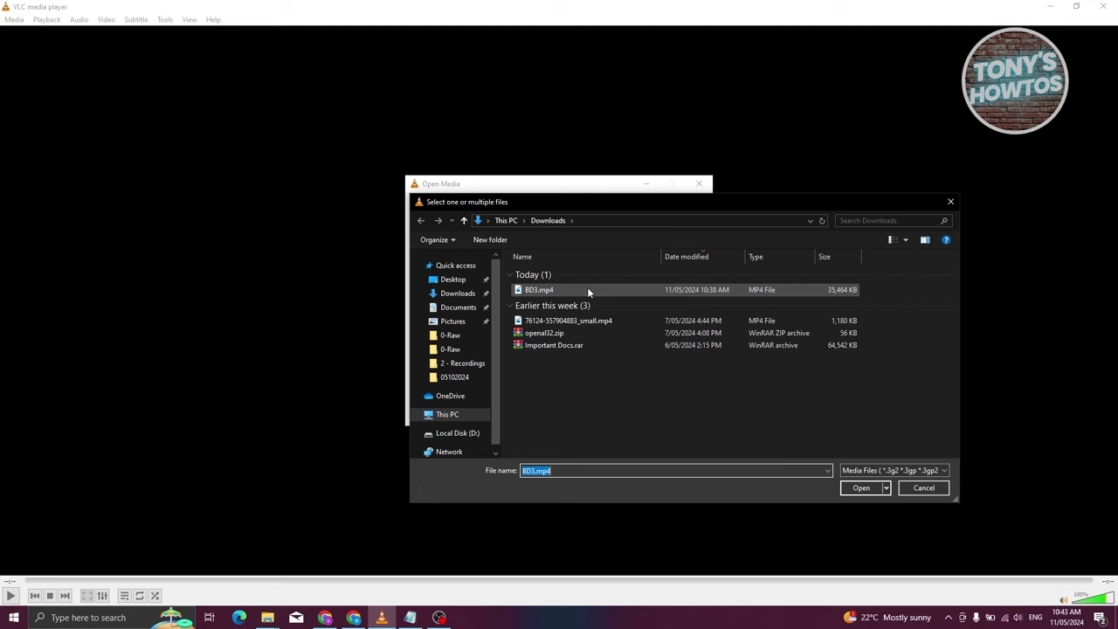
{"action": "left_click", "coordinate": [587, 288]}
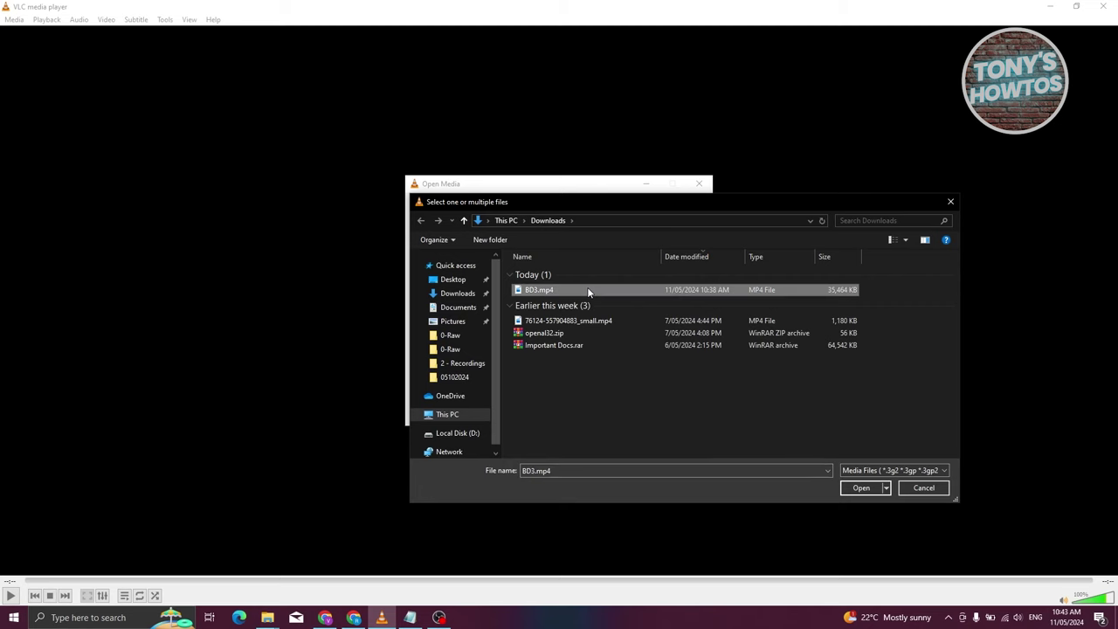
{"action": "left_click", "coordinate": [861, 488]}
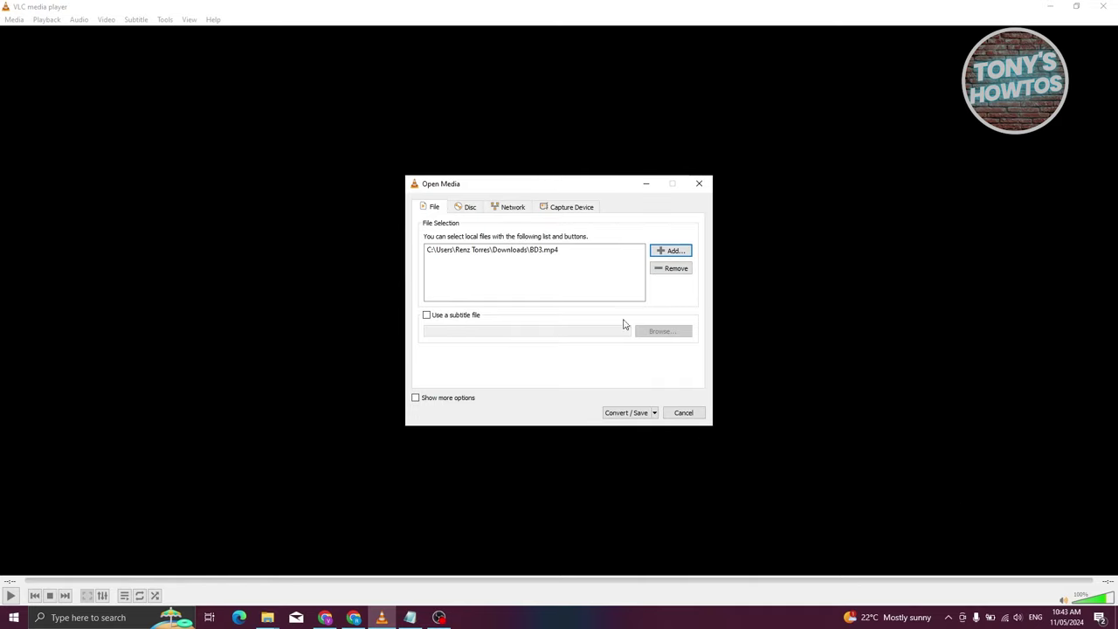
{"action": "left_click", "coordinate": [654, 414]}
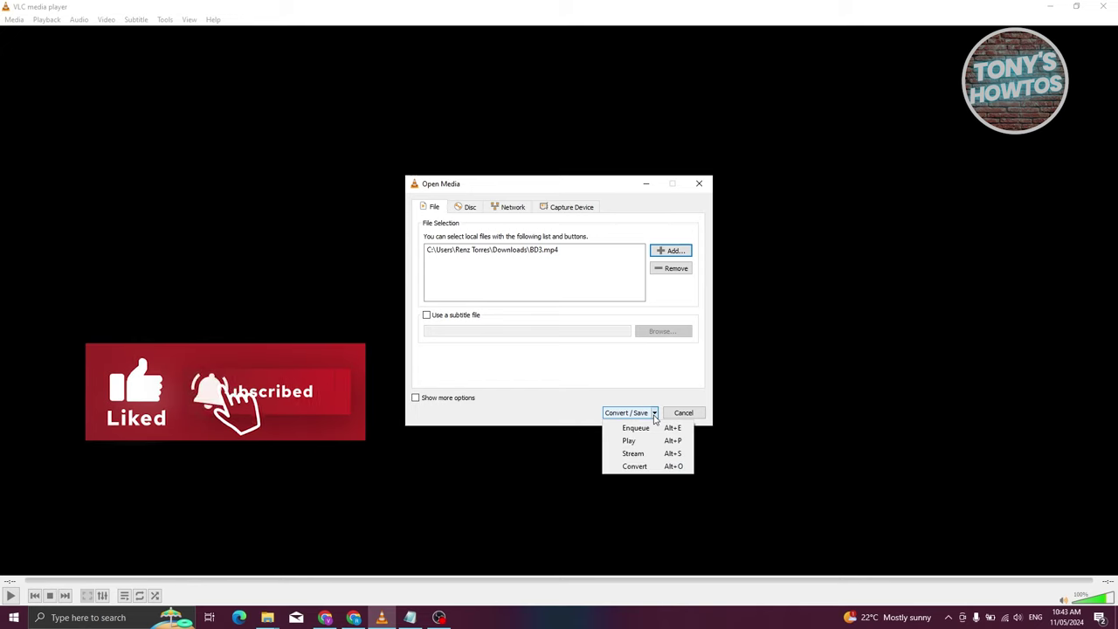
{"action": "left_click", "coordinate": [635, 467]}
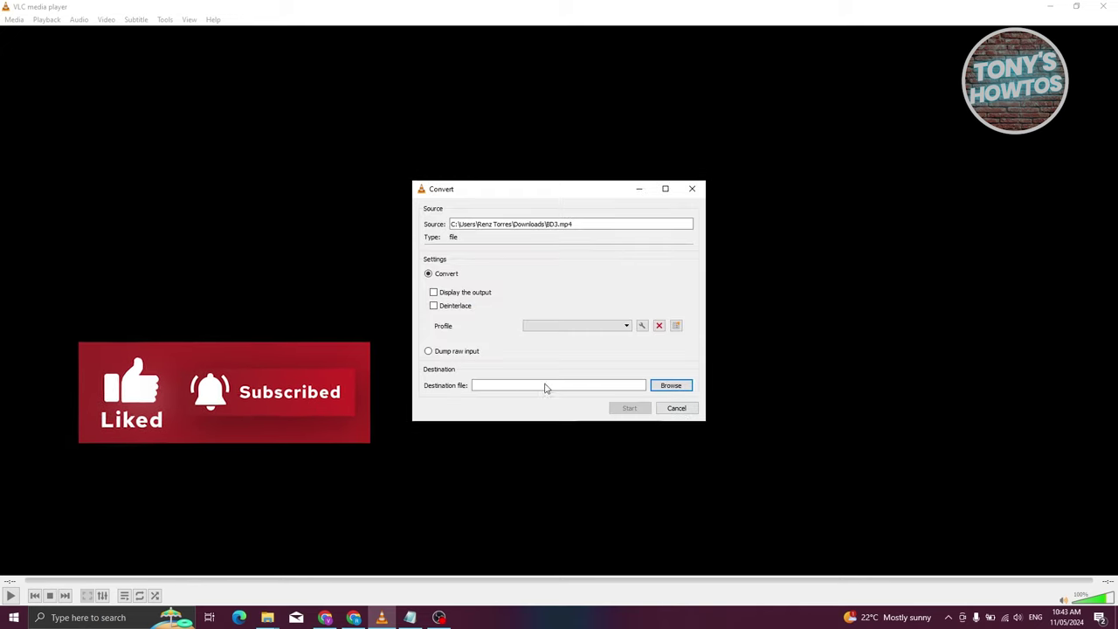
{"action": "left_click", "coordinate": [626, 326]}
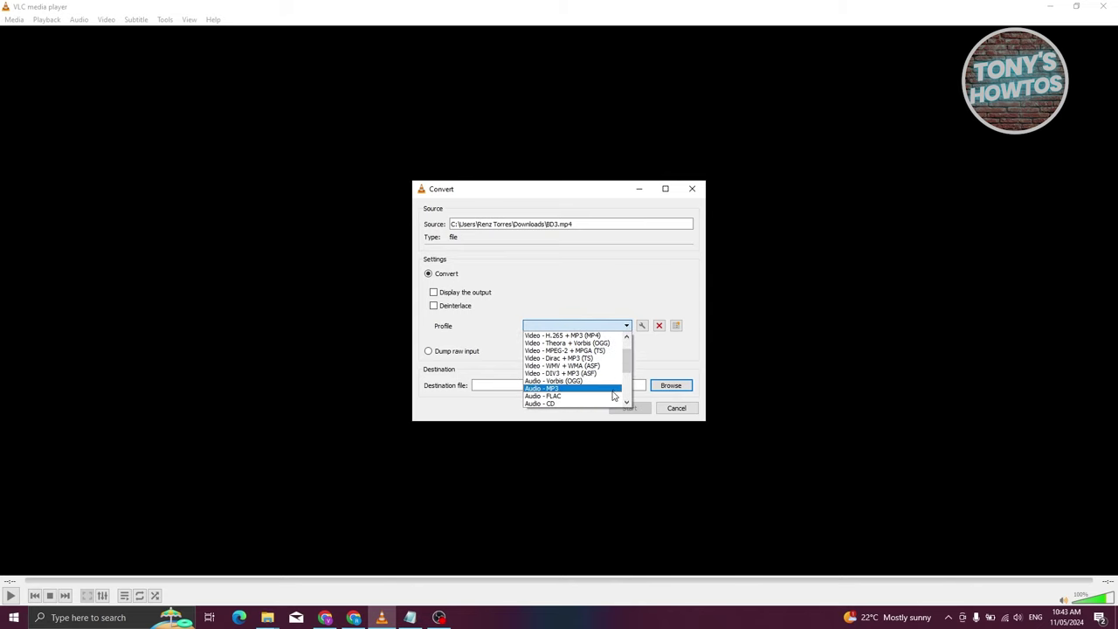
{"action": "scroll", "coordinate": [613, 393], "scroll_direction": "down", "scroll_amount": 3}
{"action": "scroll", "coordinate": [613, 396], "scroll_direction": "up", "scroll_amount": 3}
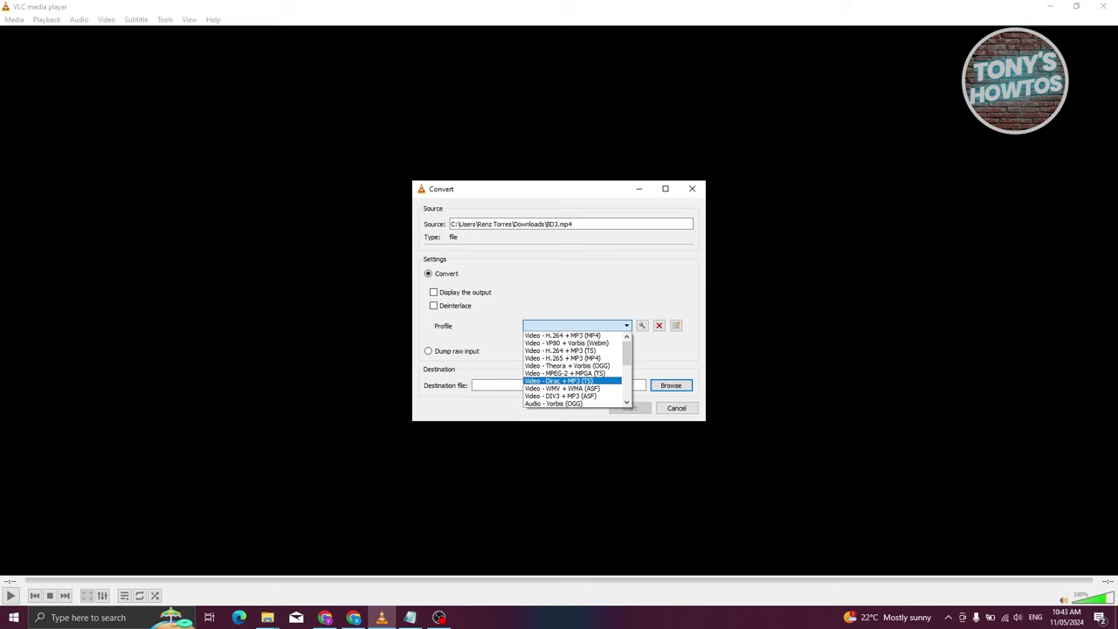
{"action": "left_click", "coordinate": [183, 565]}
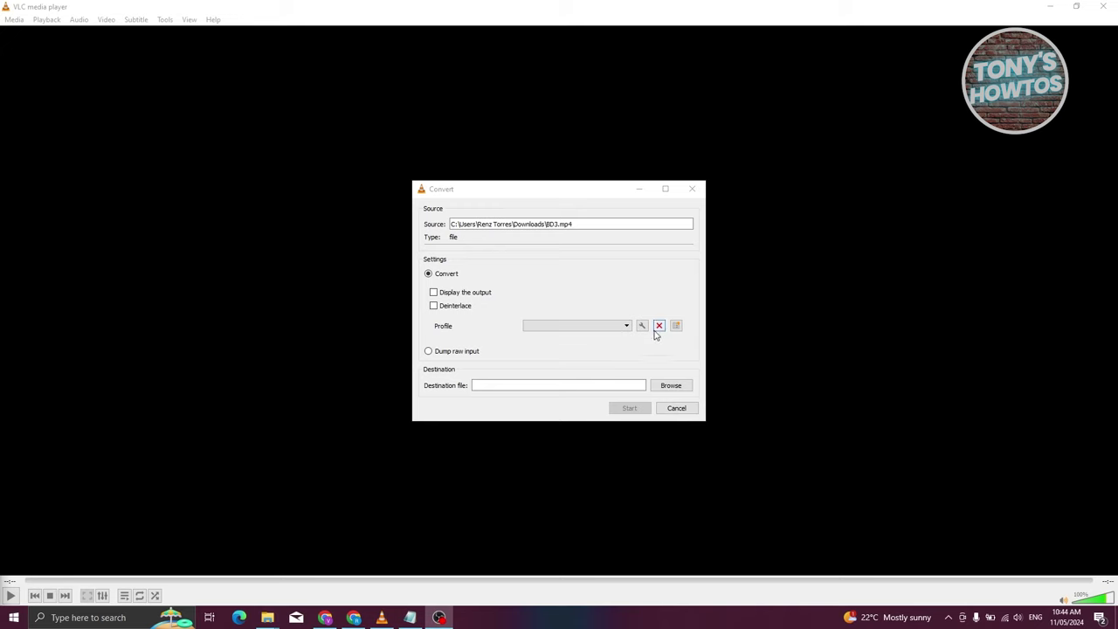
Set the conversion profile to Audio - MP3.
{"action": "left_click", "coordinate": [585, 328]}
{"action": "scroll", "coordinate": [585, 376], "scroll_direction": "down", "scroll_amount": 4}
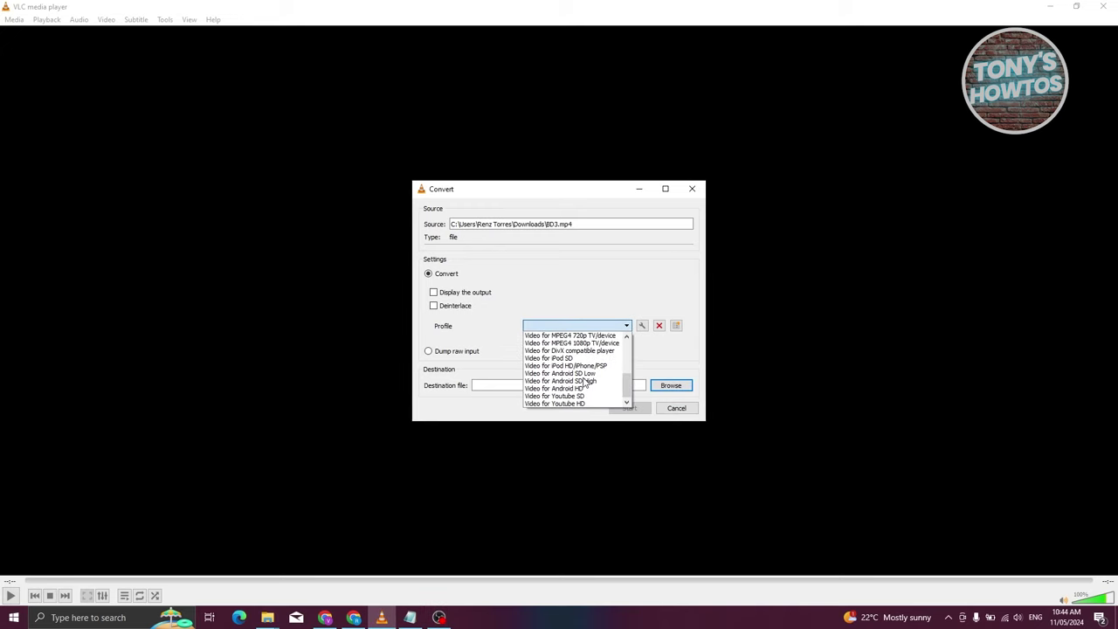
{"action": "scroll", "coordinate": [585, 382], "scroll_direction": "up", "scroll_amount": 3}
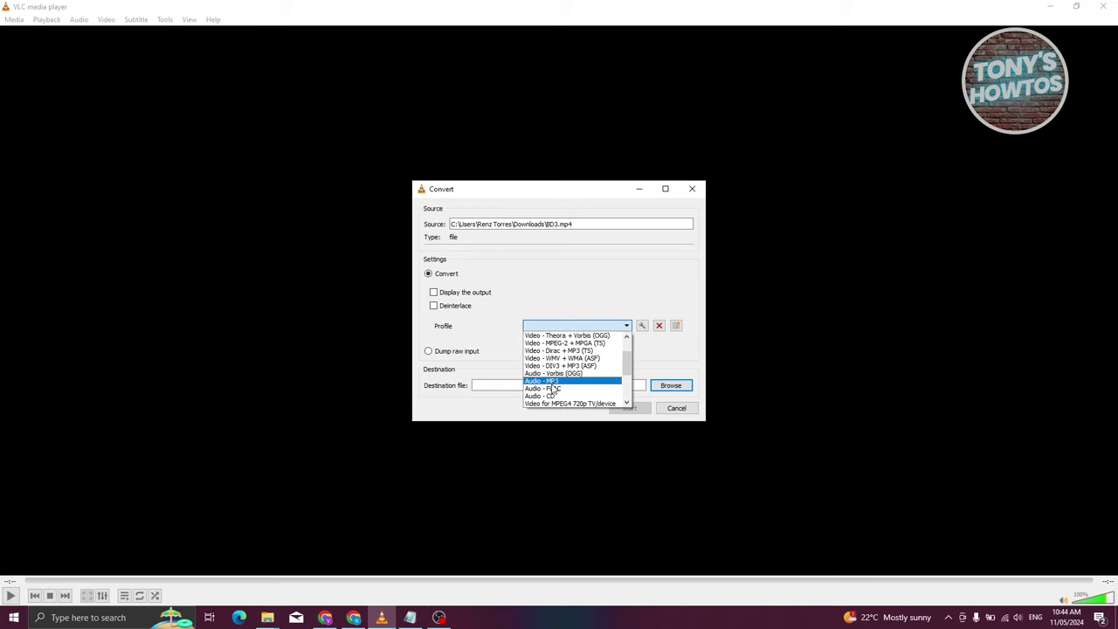
{"action": "left_click", "coordinate": [552, 383]}
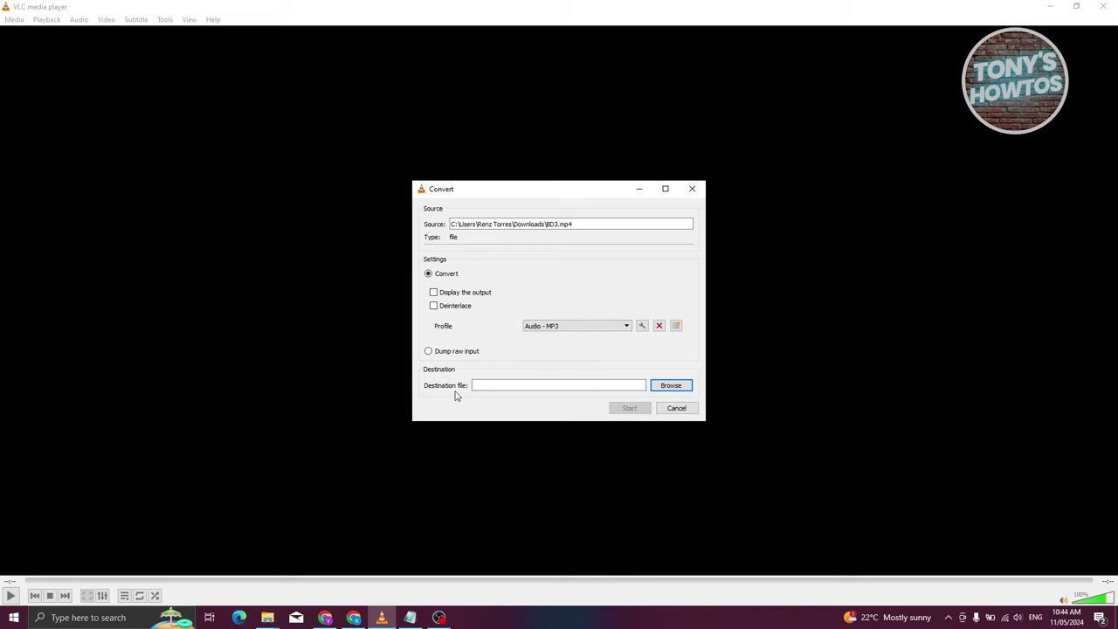
Set the destination file to BD3.mp3 in the Downloads folder and start the conversion.
{"action": "left_click", "coordinate": [677, 386]}
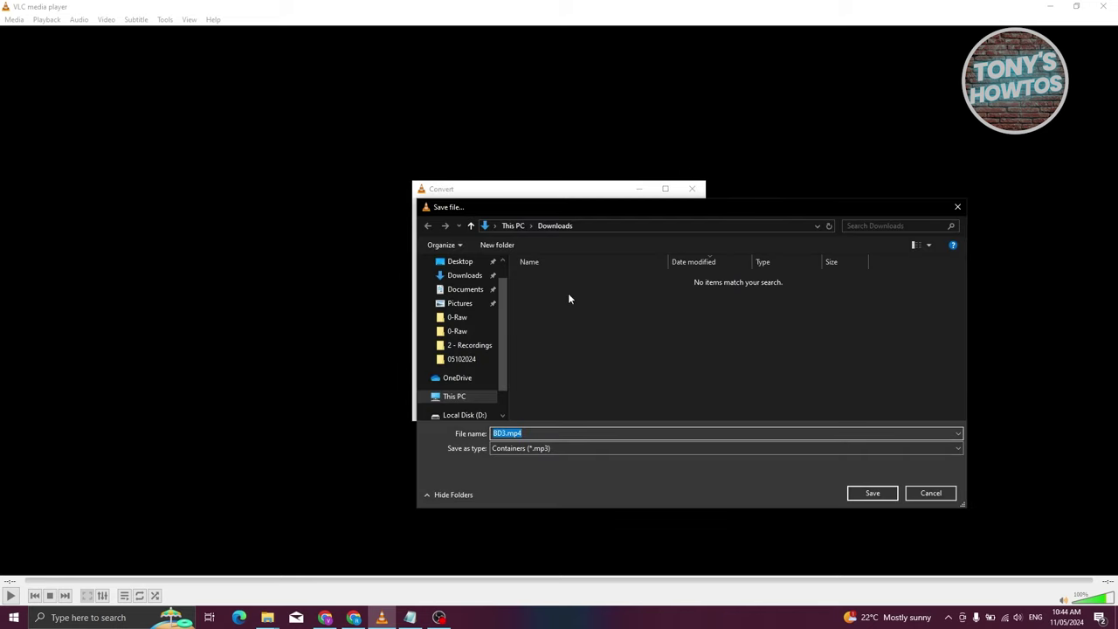
{"action": "left_click", "coordinate": [552, 434]}
{"action": "key", "text": "BackSpace"}
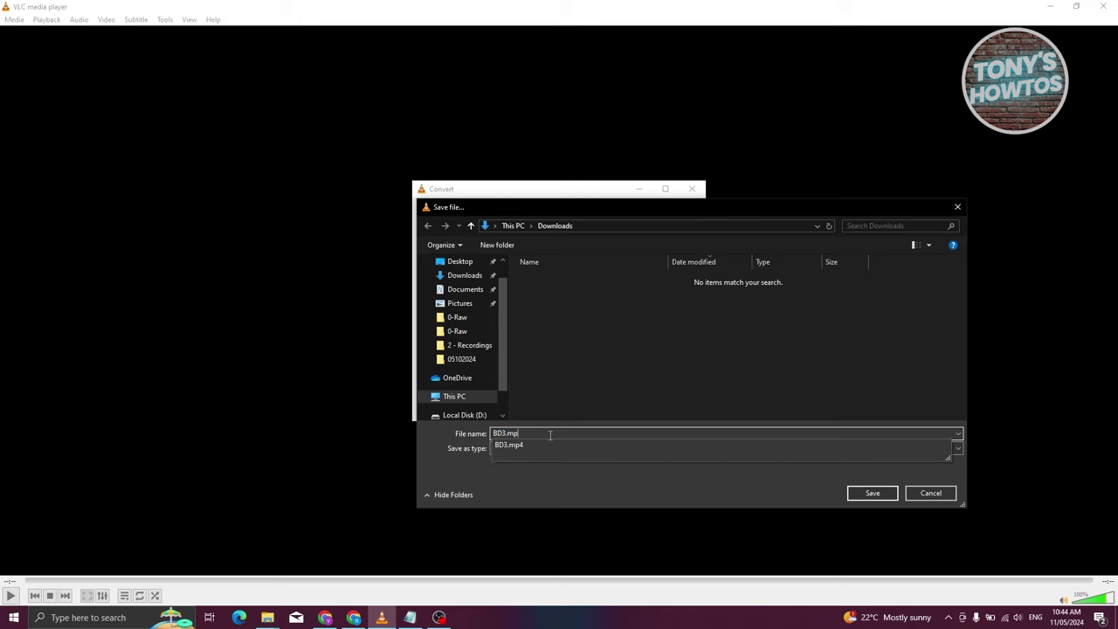
{"action": "type", "text": "3"}
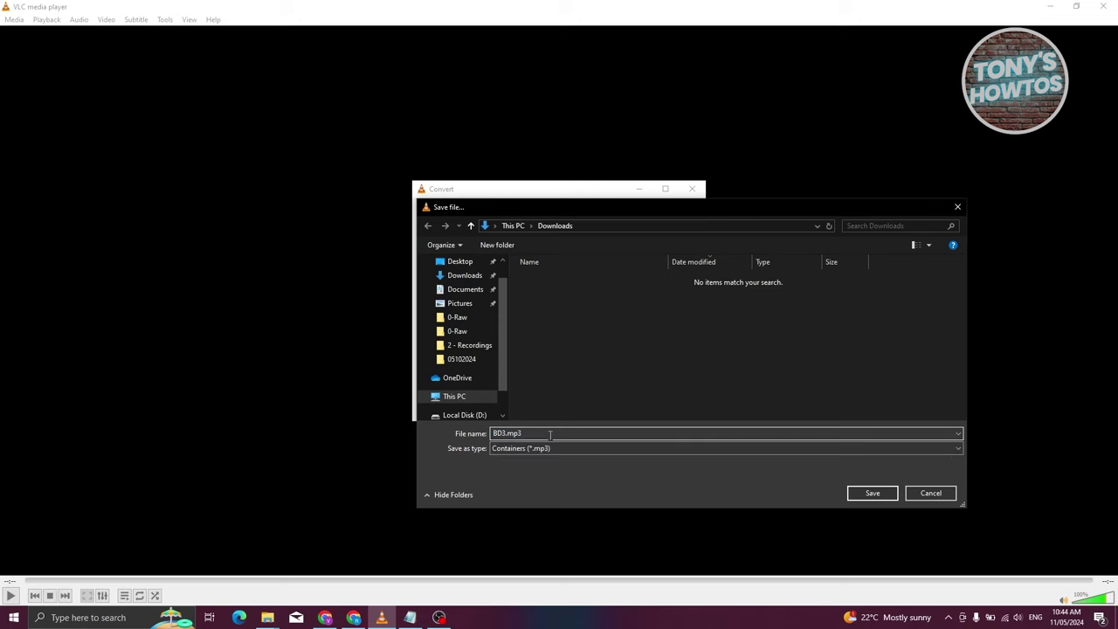
{"action": "left_click", "coordinate": [872, 493]}
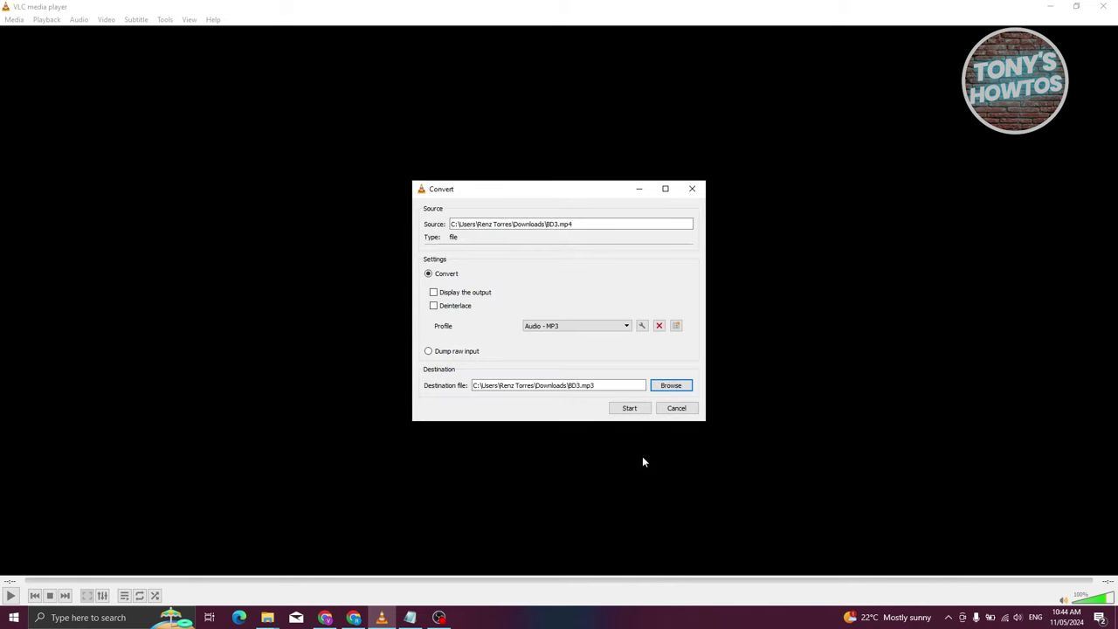
{"action": "left_click", "coordinate": [627, 409]}
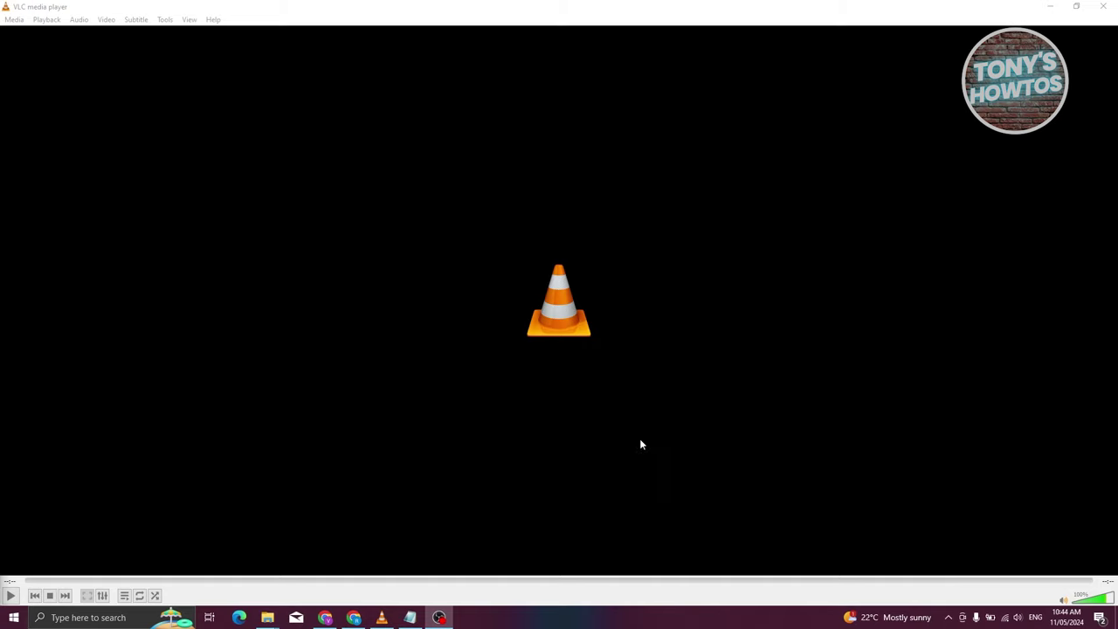
Switch to the Downloads folder in File Explorer and open the converted BD3.mp3 file.
{"action": "mouse_move", "coordinate": [267, 617]}
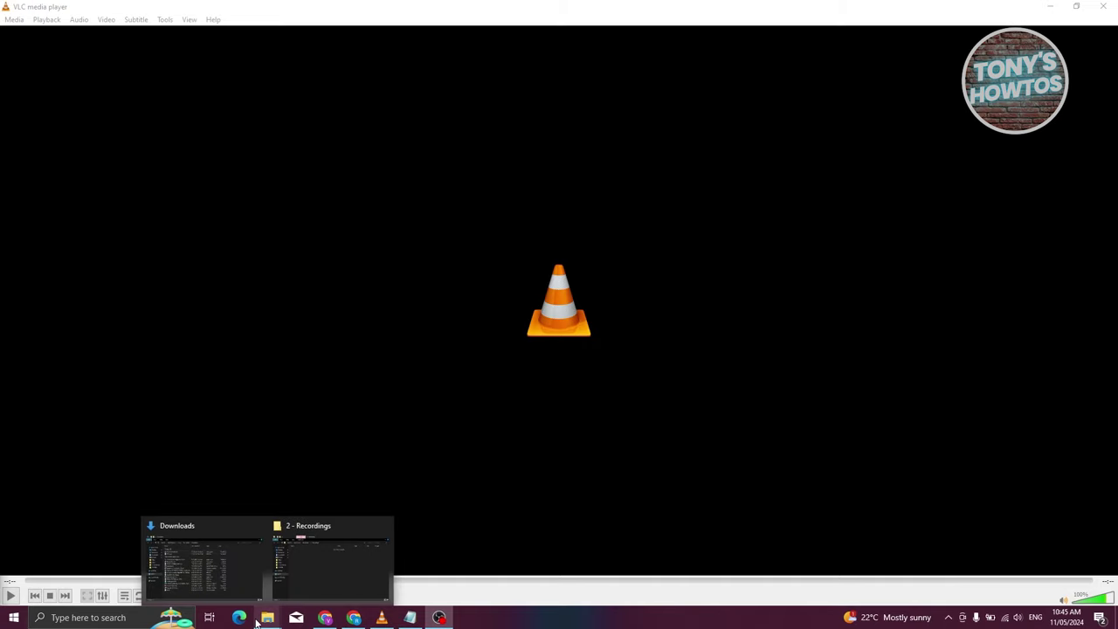
{"action": "left_click", "coordinate": [241, 573]}
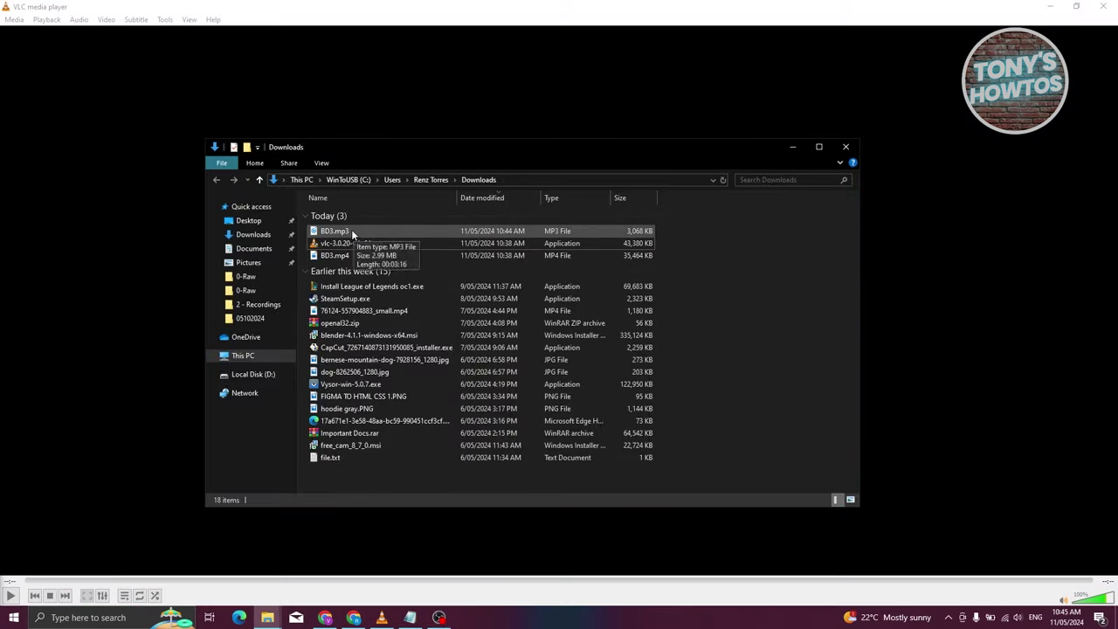
{"action": "left_click", "coordinate": [351, 229]}
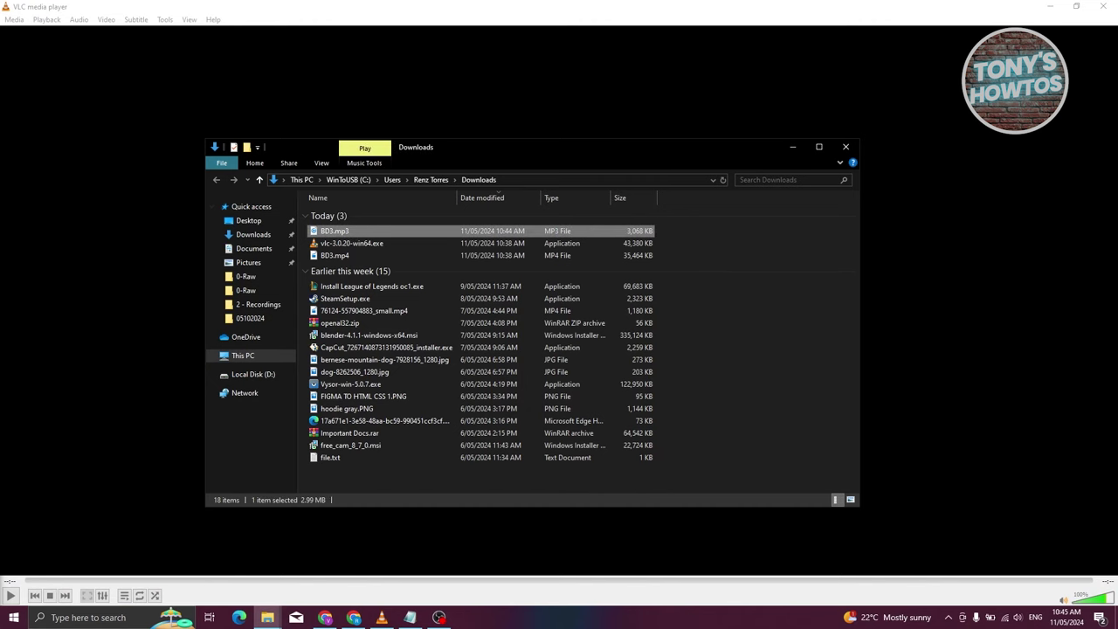
{"action": "key", "text": "Return"}
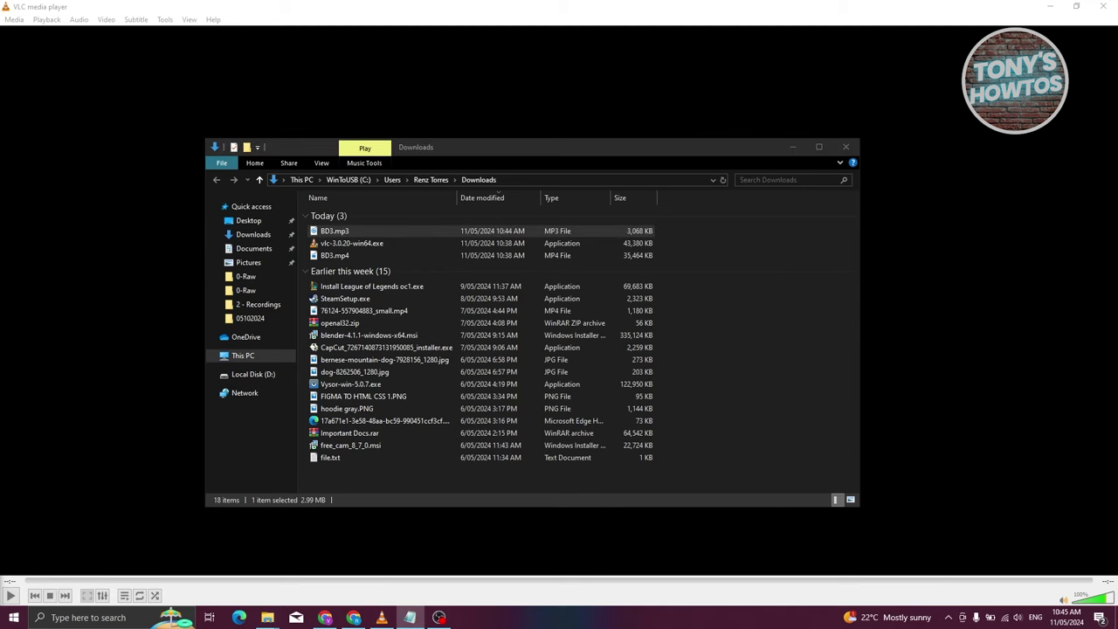